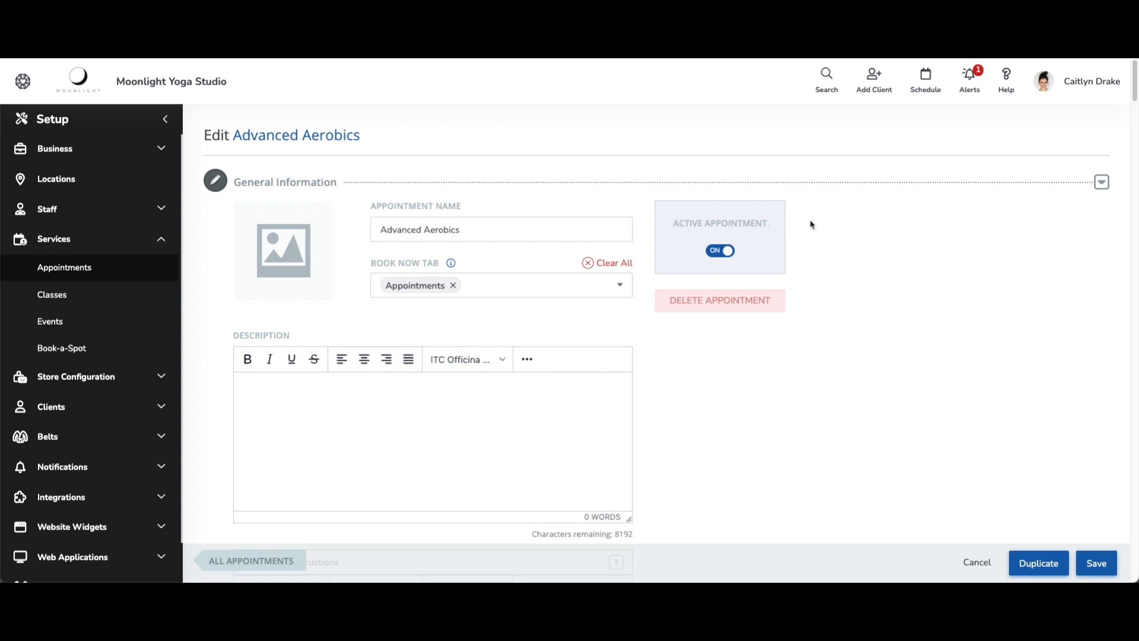
Step: Set 20 class pass as the default Purchase Option for the Advanced Aerobics appointment and save the service
{"action": "scroll", "coordinate": [818, 229], "scroll_direction": "down", "scroll_amount": 8}
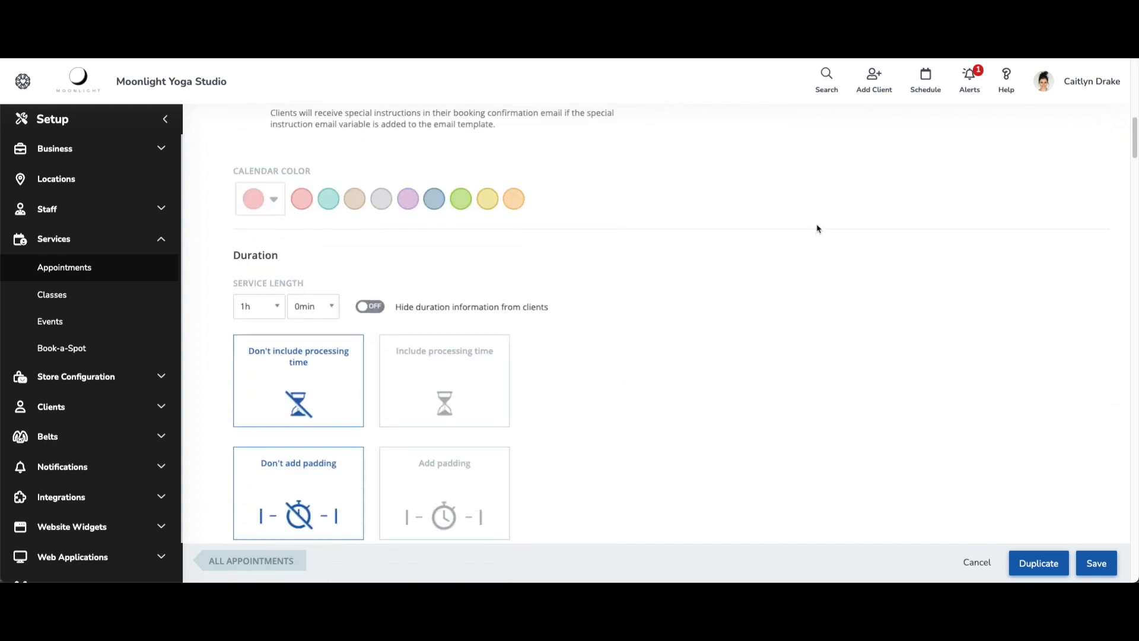
{"action": "scroll", "coordinate": [749, 235], "scroll_direction": "down", "scroll_amount": 4}
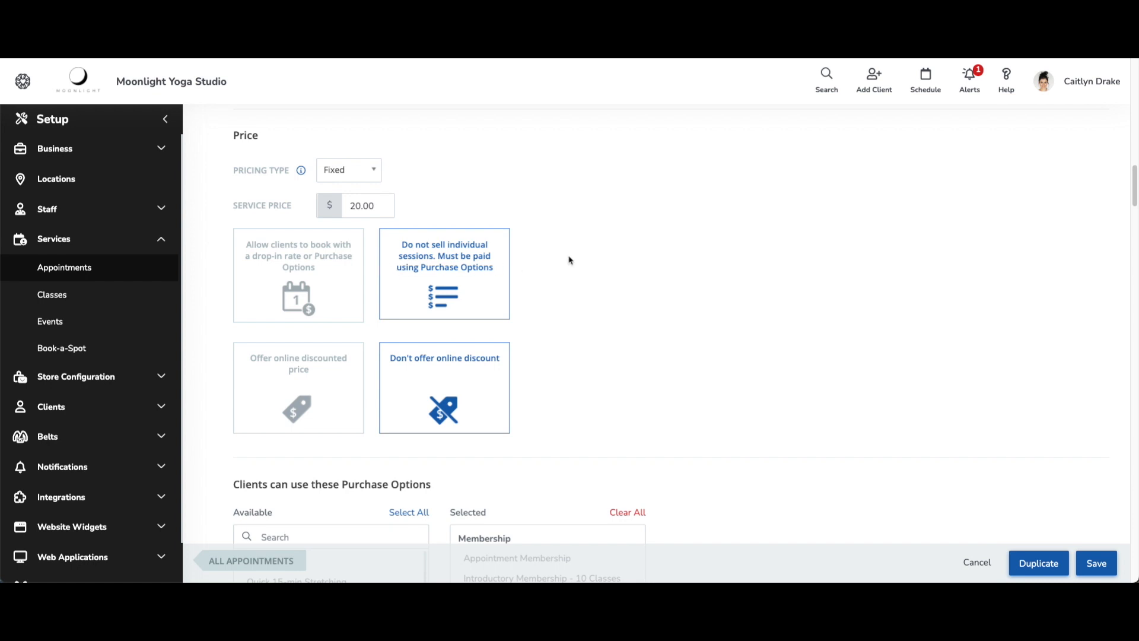
{"action": "scroll", "coordinate": [570, 260], "scroll_direction": "down", "scroll_amount": 5}
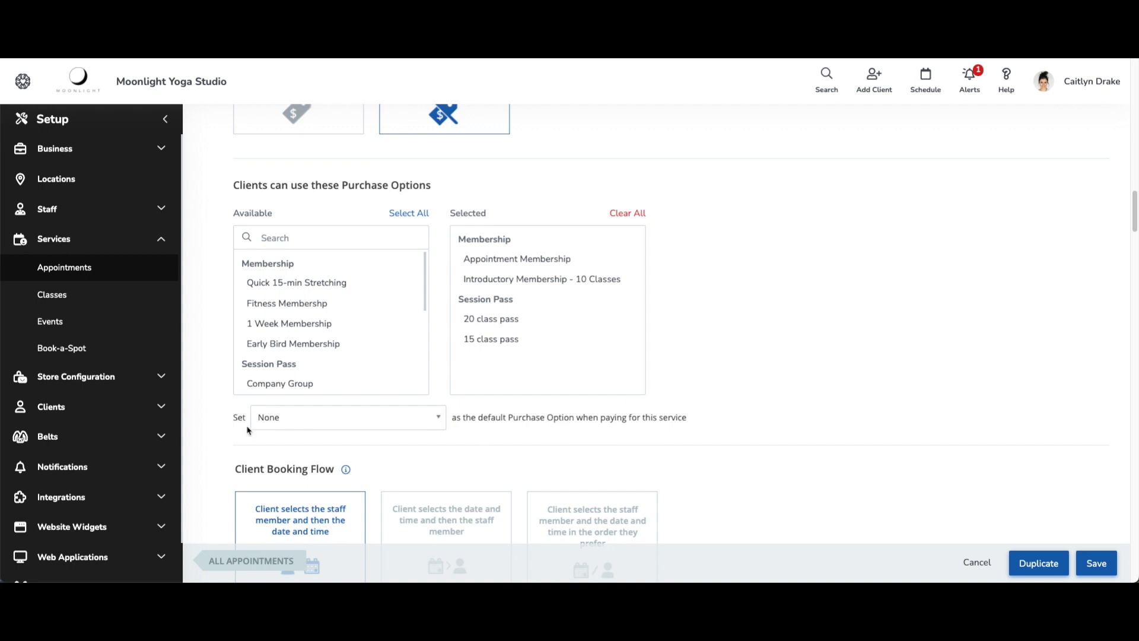
{"action": "left_click", "coordinate": [433, 415]}
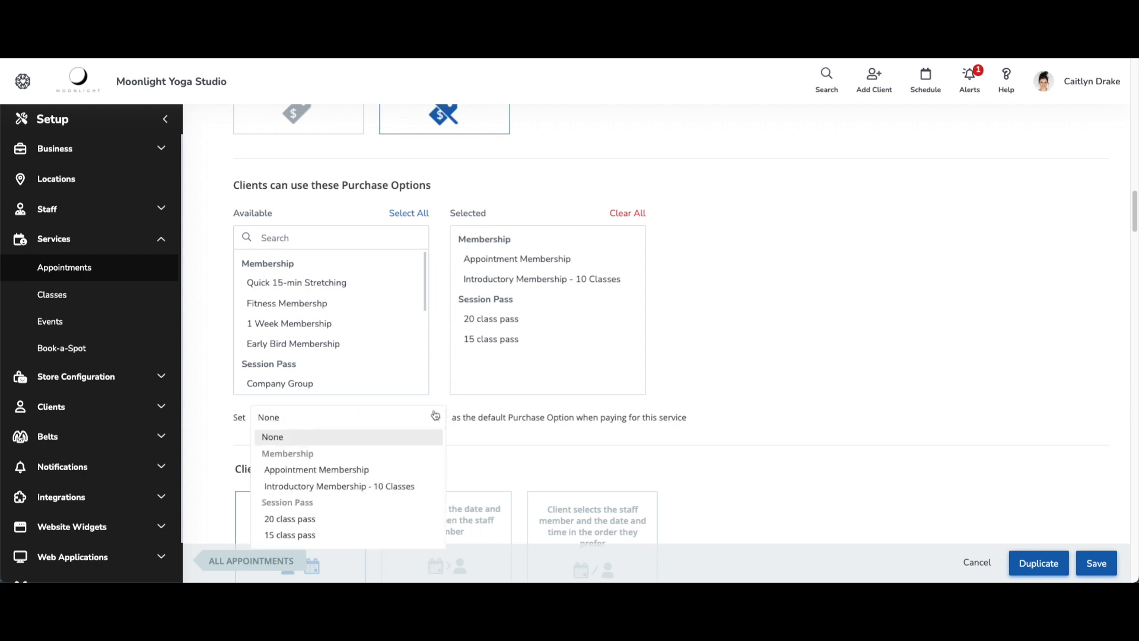
{"action": "left_click", "coordinate": [318, 527]}
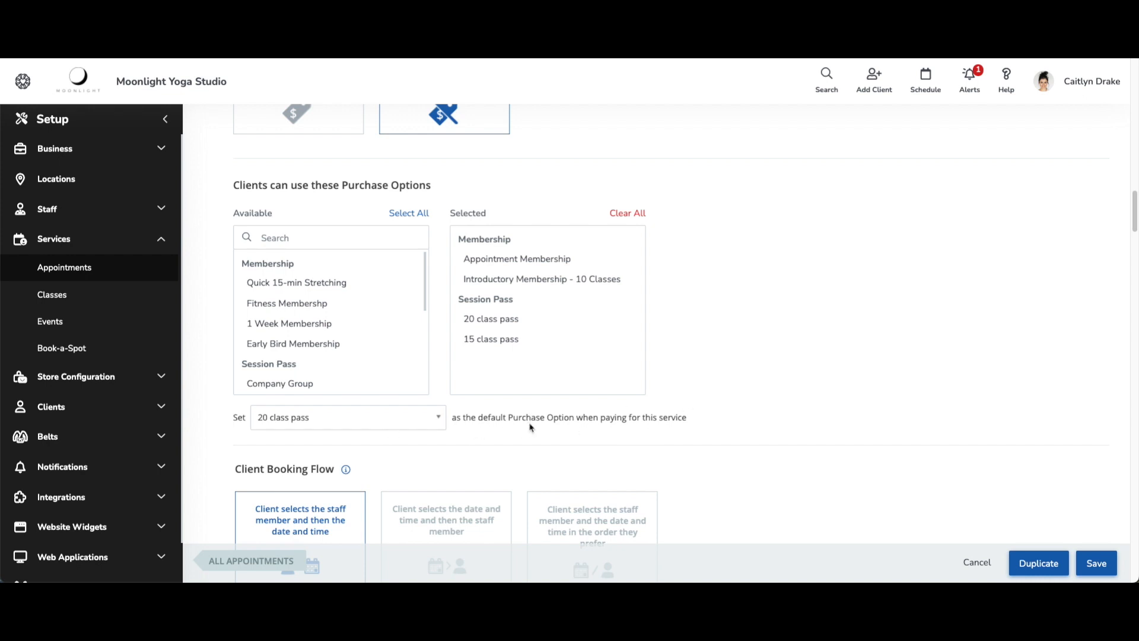
{"action": "left_click", "coordinate": [1093, 567]}
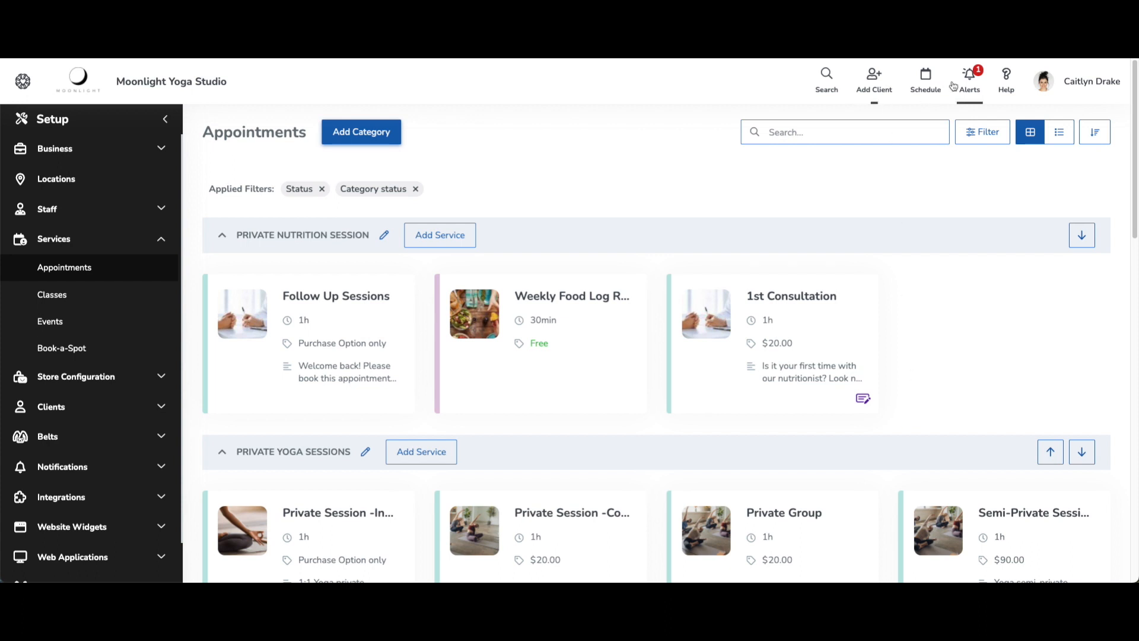
Step: Start an appointment booking on the schedule for Aug 4, 2023 at 11:00 AM in the seventh staff column and select the existing client by first name
{"action": "left_click", "coordinate": [931, 86]}
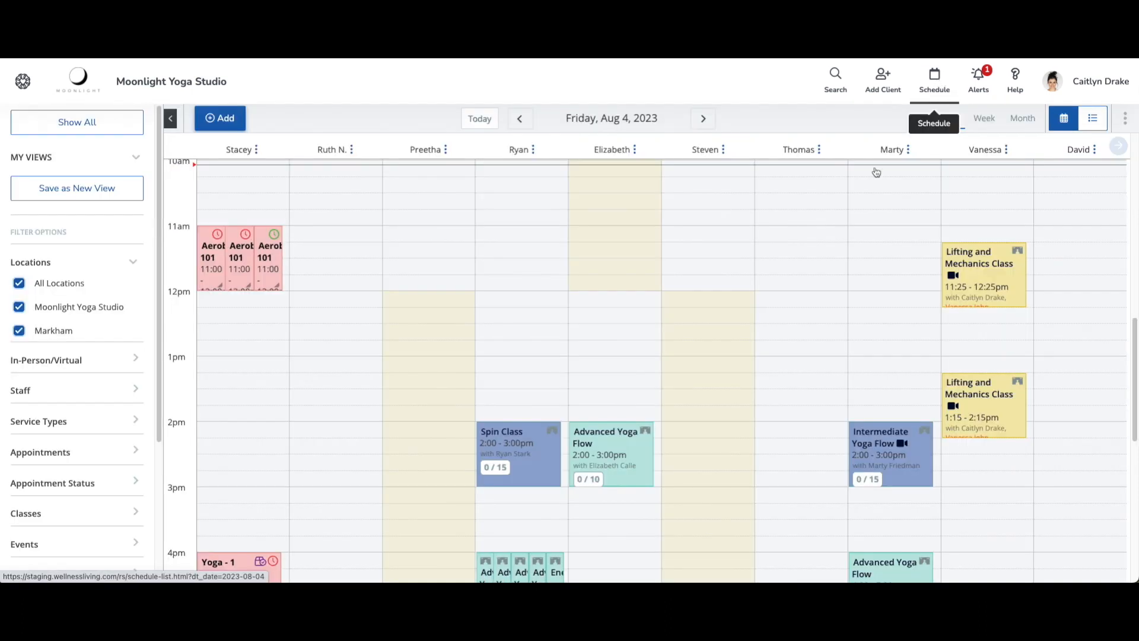
{"action": "left_click", "coordinate": [801, 241]}
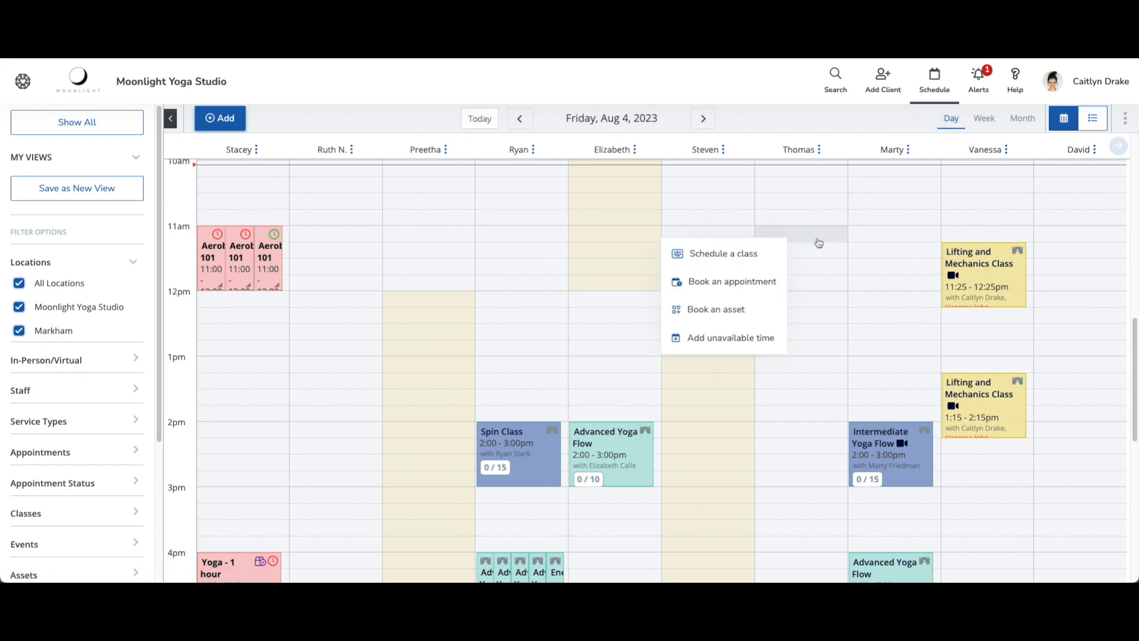
{"action": "left_click", "coordinate": [725, 282]}
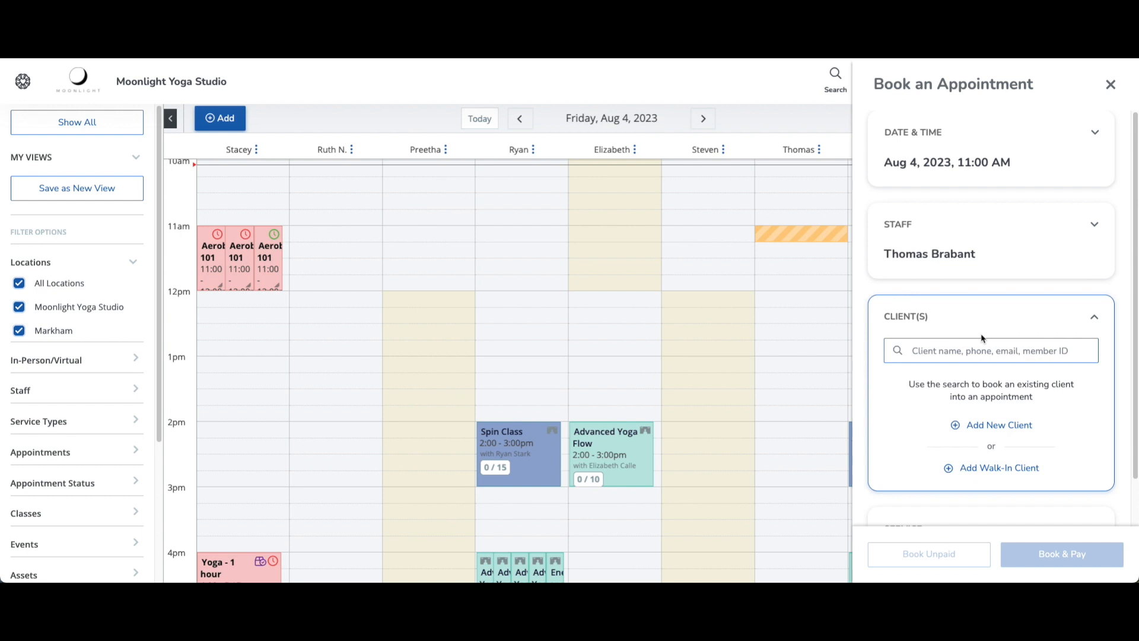
{"action": "left_click", "coordinate": [986, 357]}
{"action": "type", "text": "gemma"}
{"action": "left_click", "coordinate": [1017, 382]}
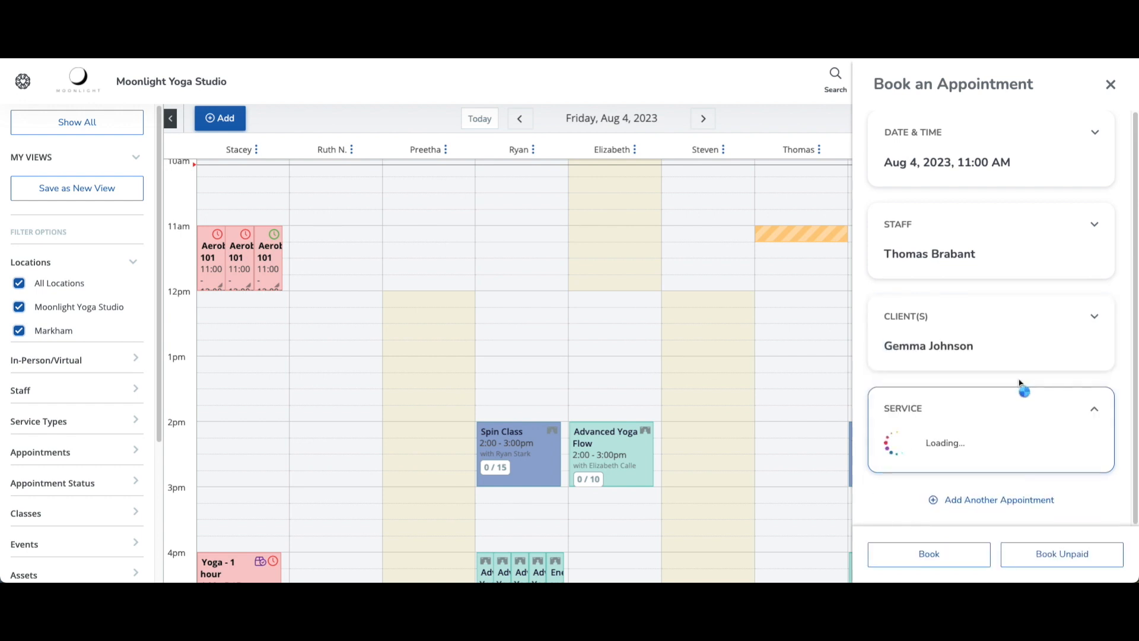
Step: Choose the Advanced Aerobics service for the booking and proceed with booking and payment
{"action": "left_click", "coordinate": [982, 366]}
{"action": "scroll", "coordinate": [973, 306], "scroll_direction": "down", "scroll_amount": 10}
{"action": "left_click", "coordinate": [950, 312]}
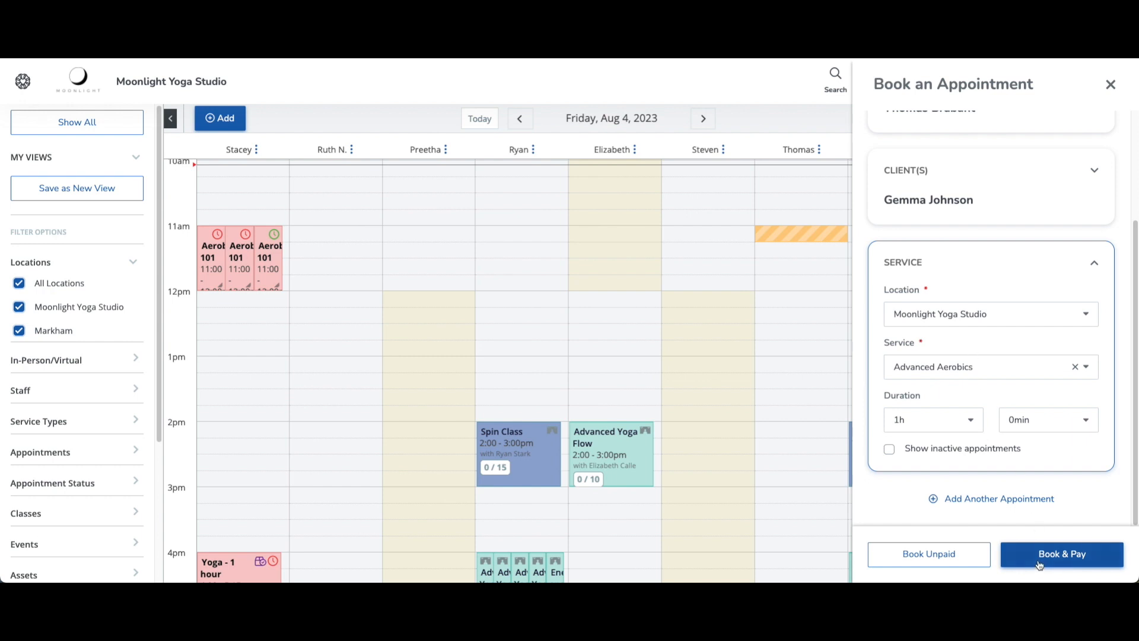
{"action": "left_click", "coordinate": [1078, 559]}
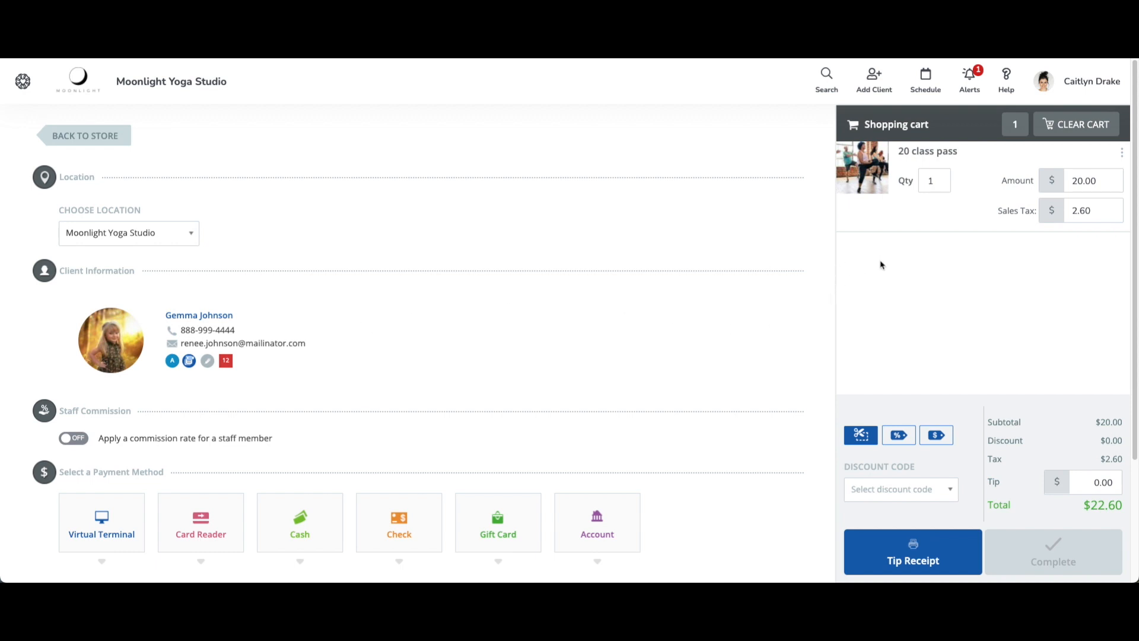
Step: Pay for the 20 class pass in the shopping cart with cash, complete the sale and go to the schedule
{"action": "left_click", "coordinate": [1123, 153]}
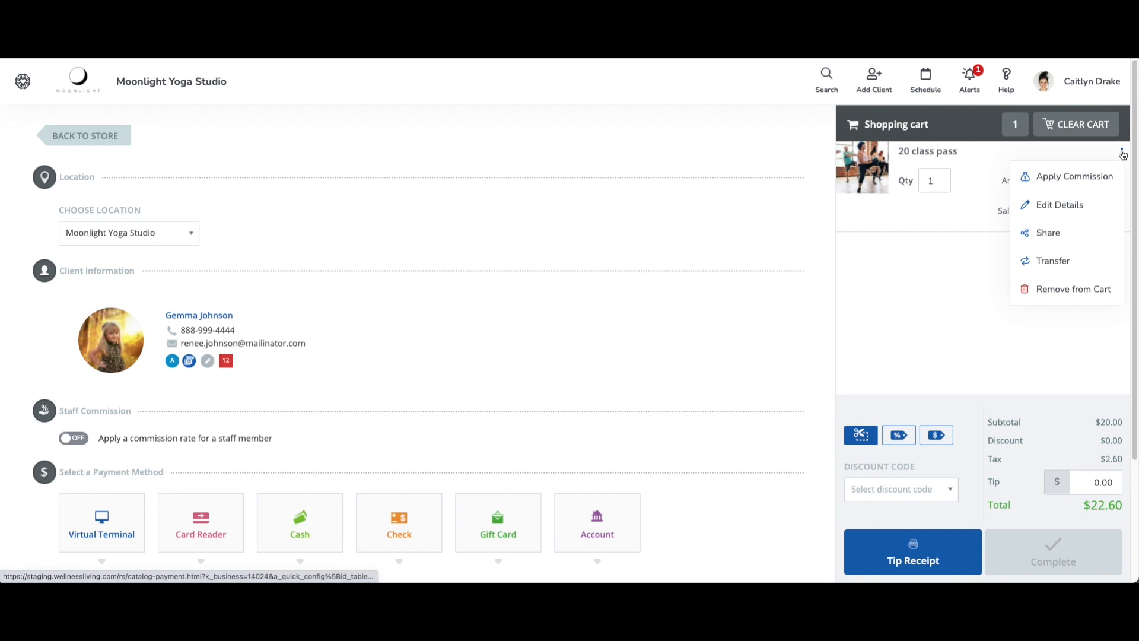
{"action": "left_click", "coordinate": [936, 293]}
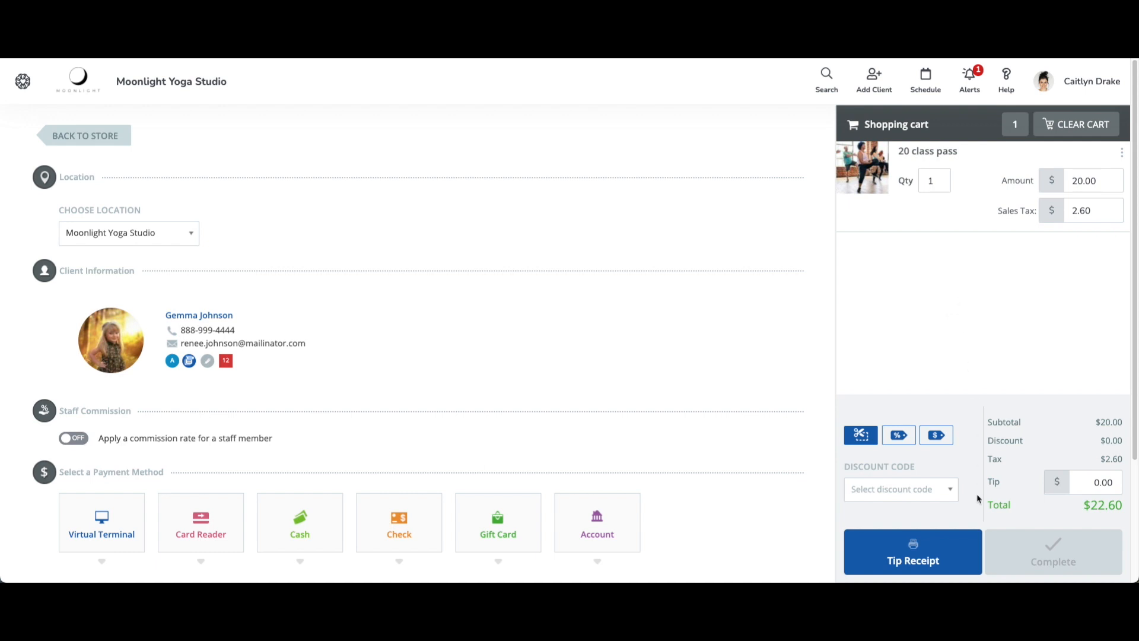
{"action": "left_click", "coordinate": [297, 513]}
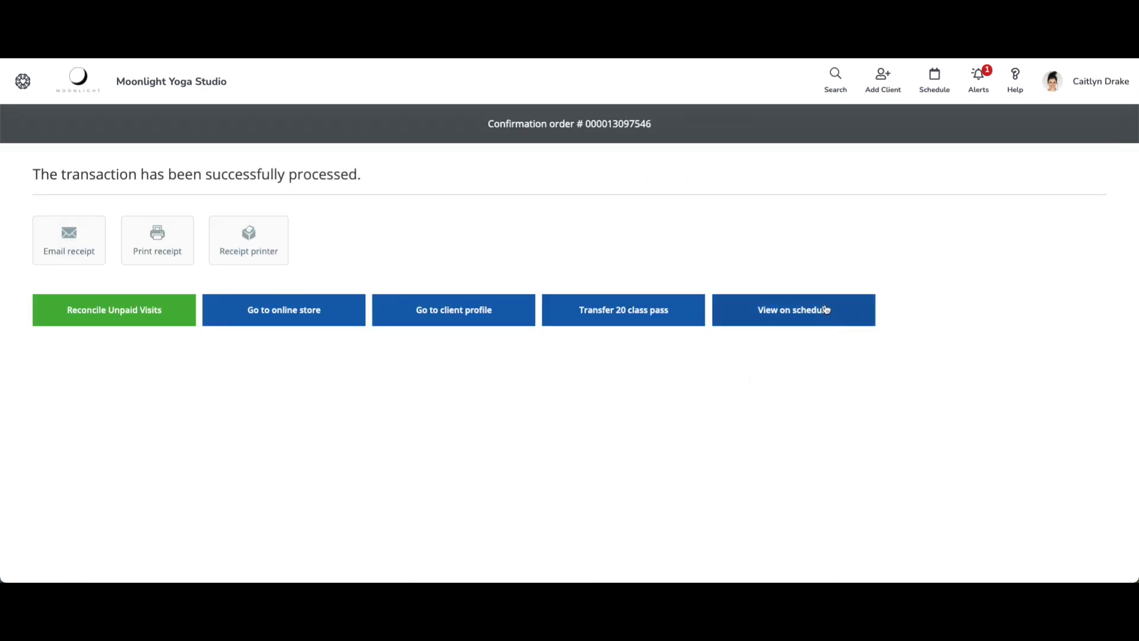
{"action": "left_click", "coordinate": [818, 314]}
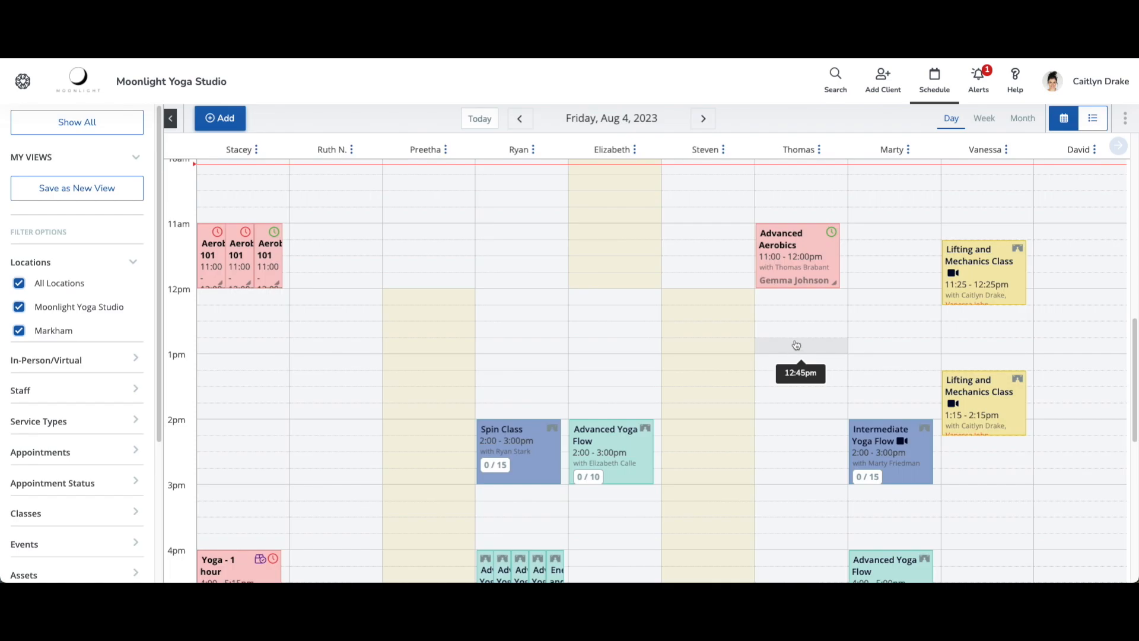
Step: Examine the payment details and available purchase options of the booked 11:00 AM Advanced Aerobics appointment and close it
{"action": "left_click", "coordinate": [792, 252]}
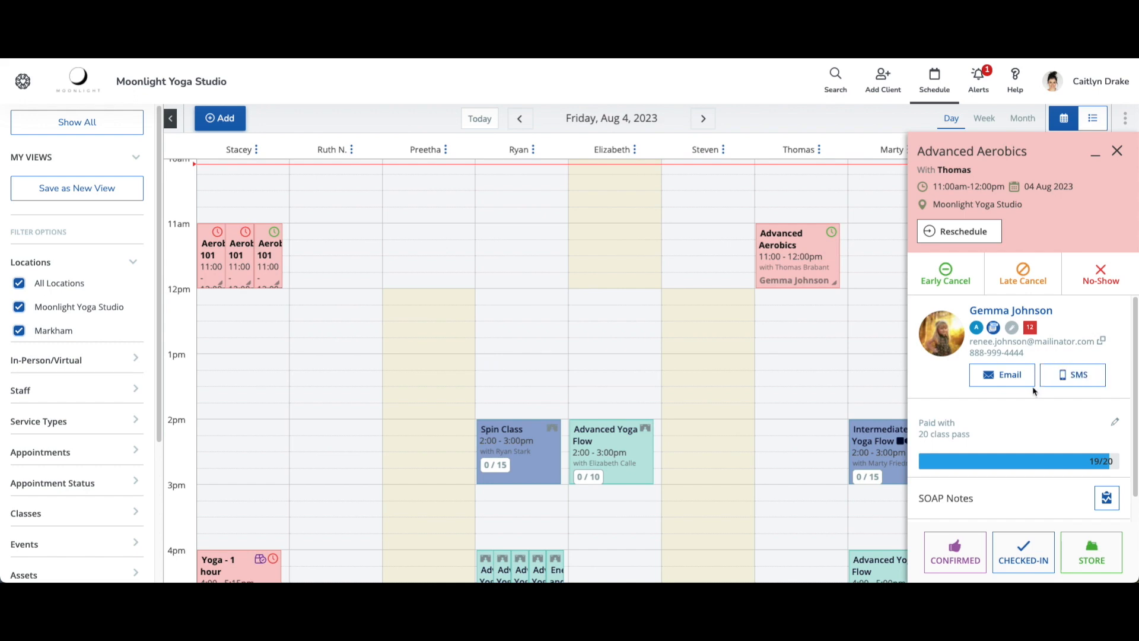
{"action": "scroll", "coordinate": [1037, 393], "scroll_direction": "down", "scroll_amount": 1}
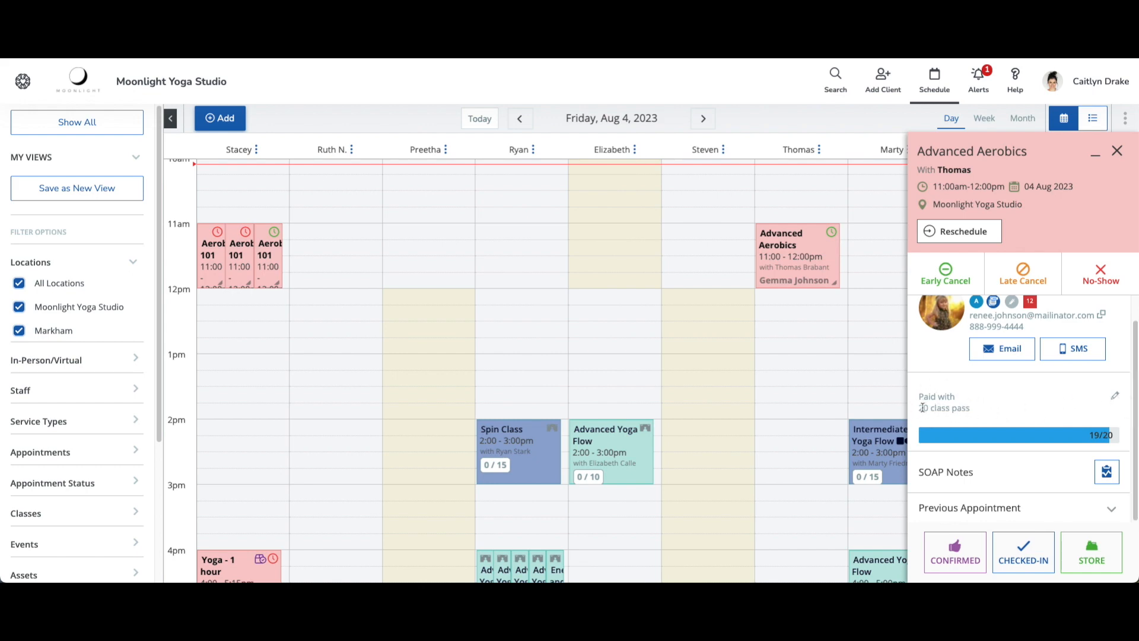
{"action": "left_click", "coordinate": [1114, 397]}
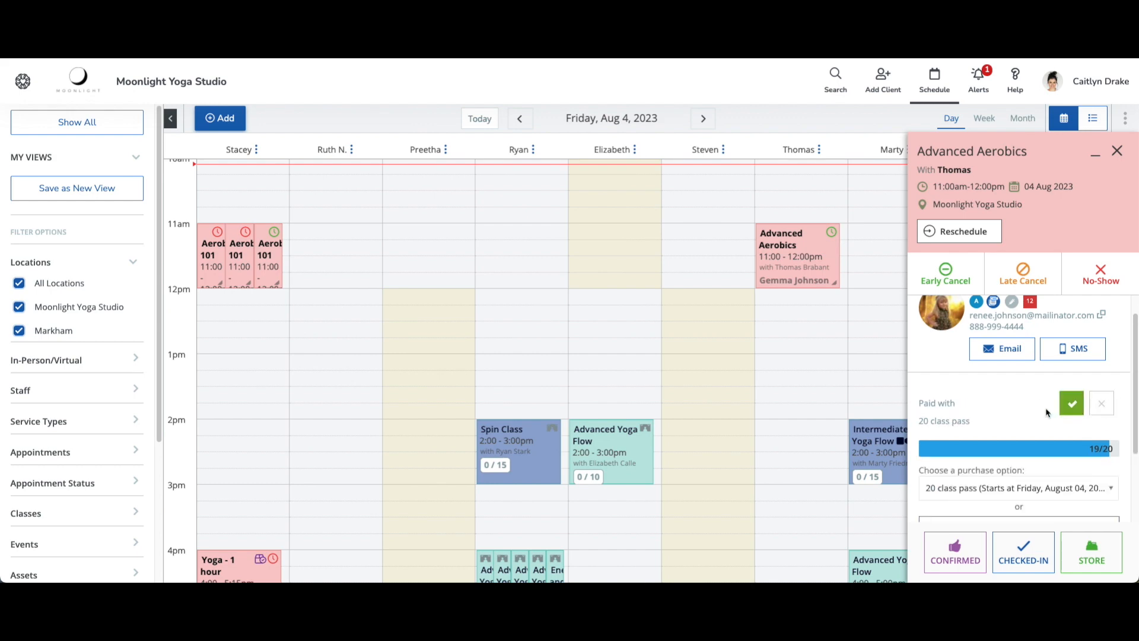
{"action": "left_click", "coordinate": [995, 498]}
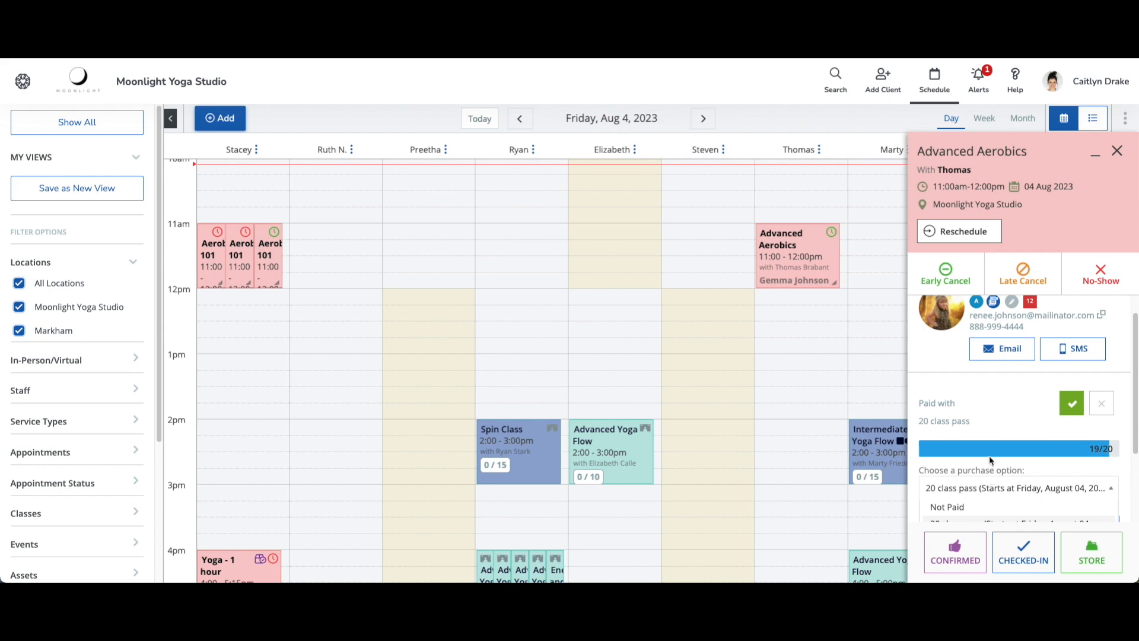
{"action": "scroll", "coordinate": [992, 463], "scroll_direction": "down", "scroll_amount": 1}
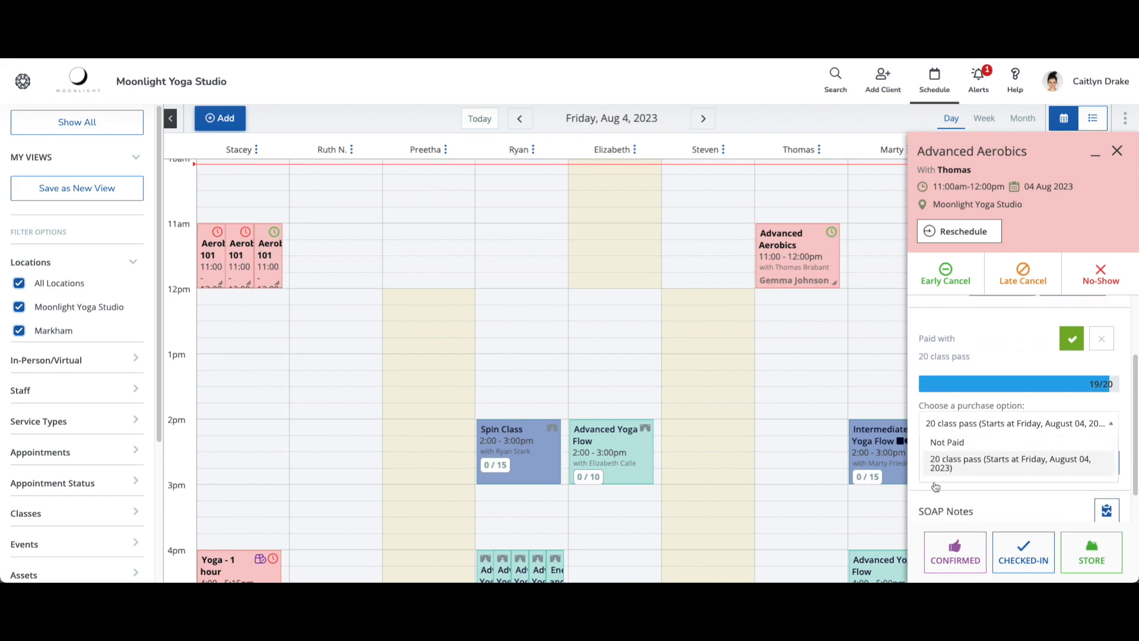
{"action": "left_click", "coordinate": [998, 339]}
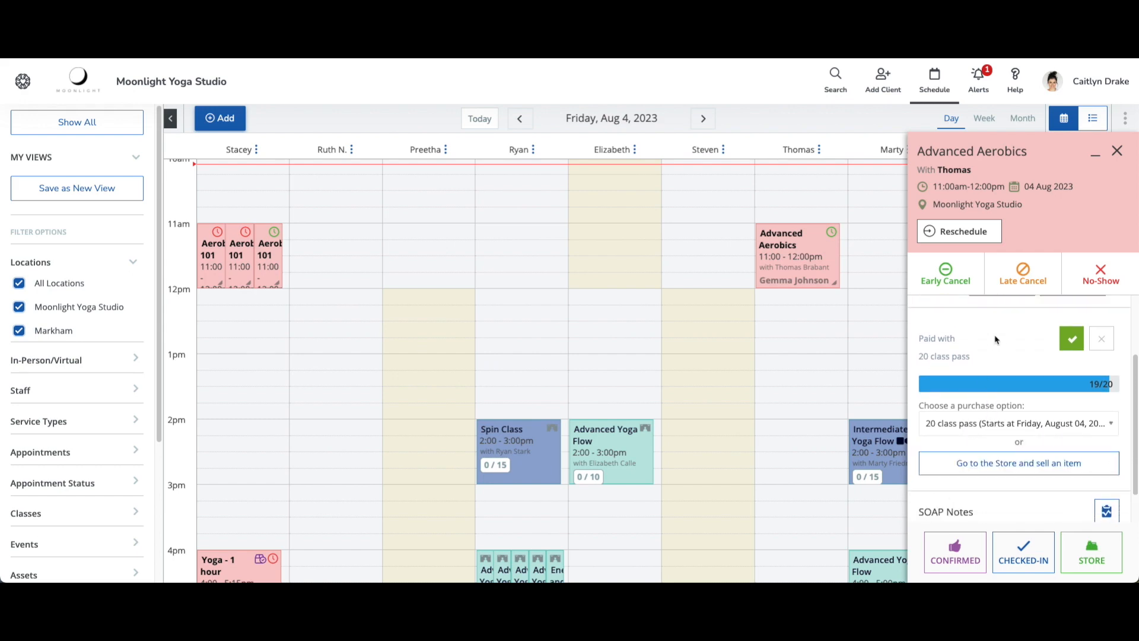
{"action": "left_click", "coordinate": [1117, 150]}
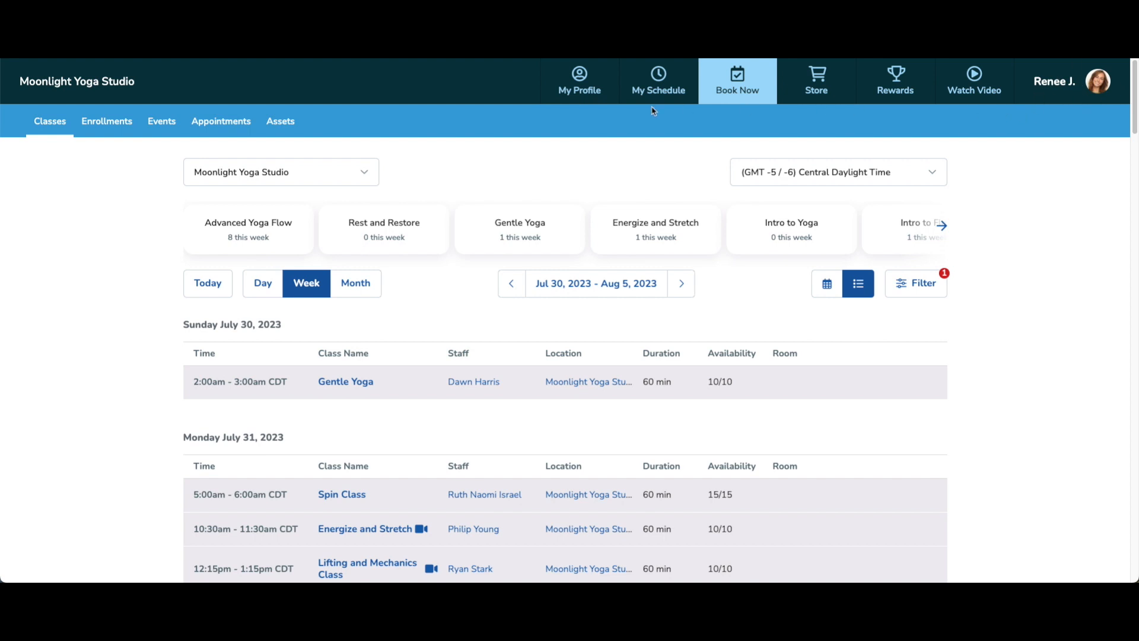
Step: In the client booking site, add Advanced Aerobics from the Aerobics category to a new appointment booking
{"action": "left_click", "coordinate": [208, 126]}
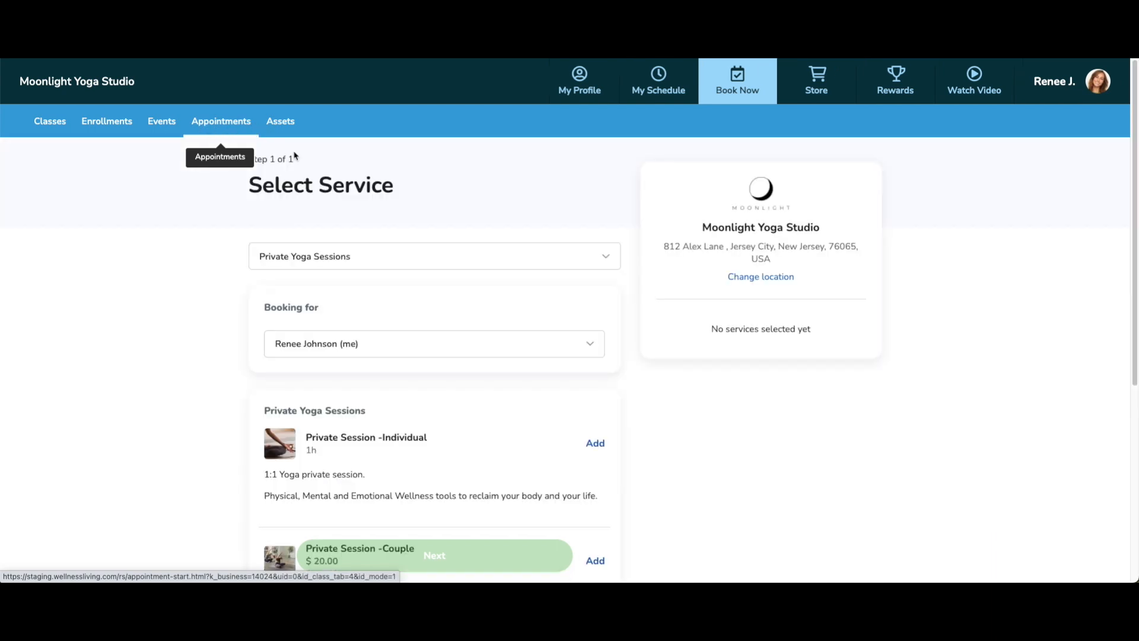
{"action": "left_click", "coordinate": [354, 258]}
{"action": "left_click", "coordinate": [289, 402]}
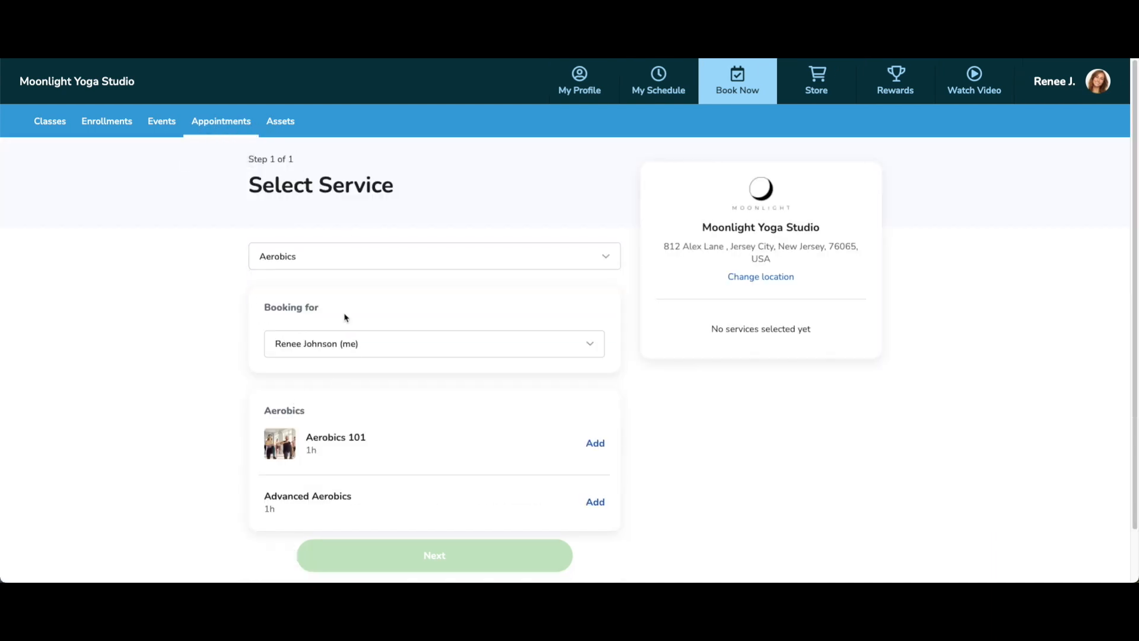
{"action": "scroll", "coordinate": [451, 303], "scroll_direction": "down", "scroll_amount": 1}
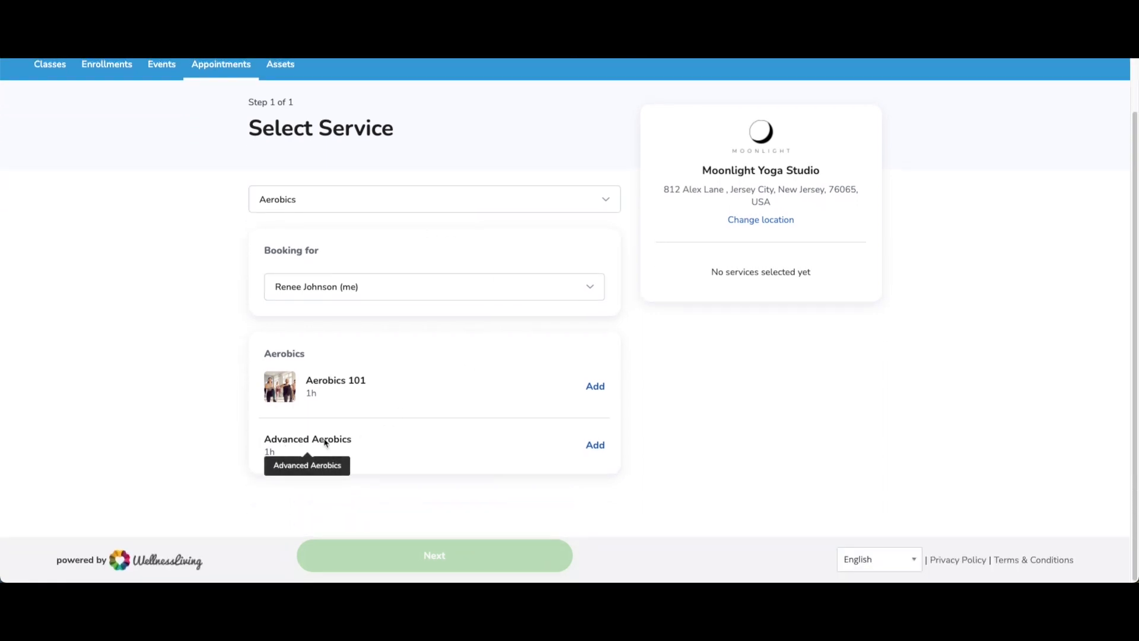
{"action": "left_click", "coordinate": [593, 449]}
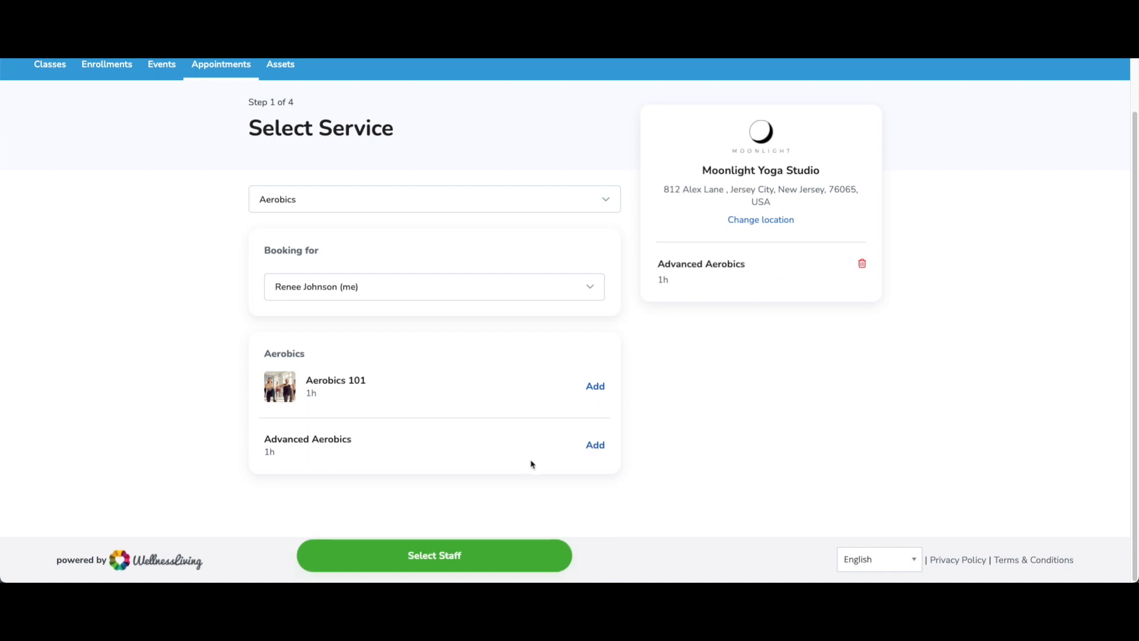
Step: Choose the instructor listed after the fitness coach and book the Aug 4, 2023 11:30am CDT time
{"action": "left_click", "coordinate": [435, 554]}
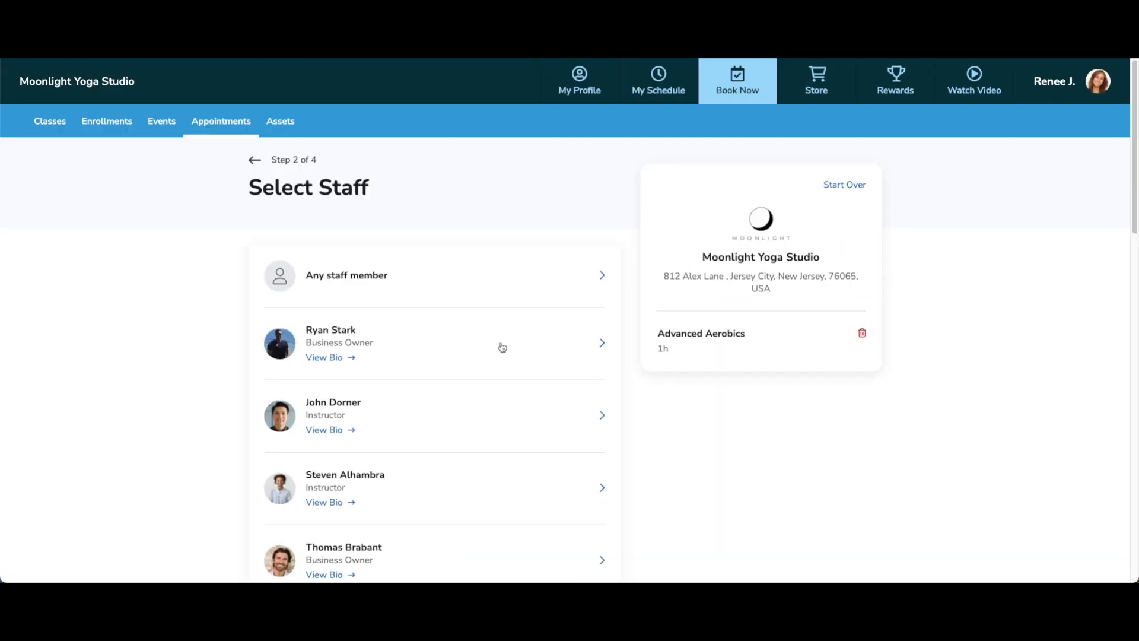
{"action": "scroll", "coordinate": [497, 453], "scroll_direction": "down", "scroll_amount": 5}
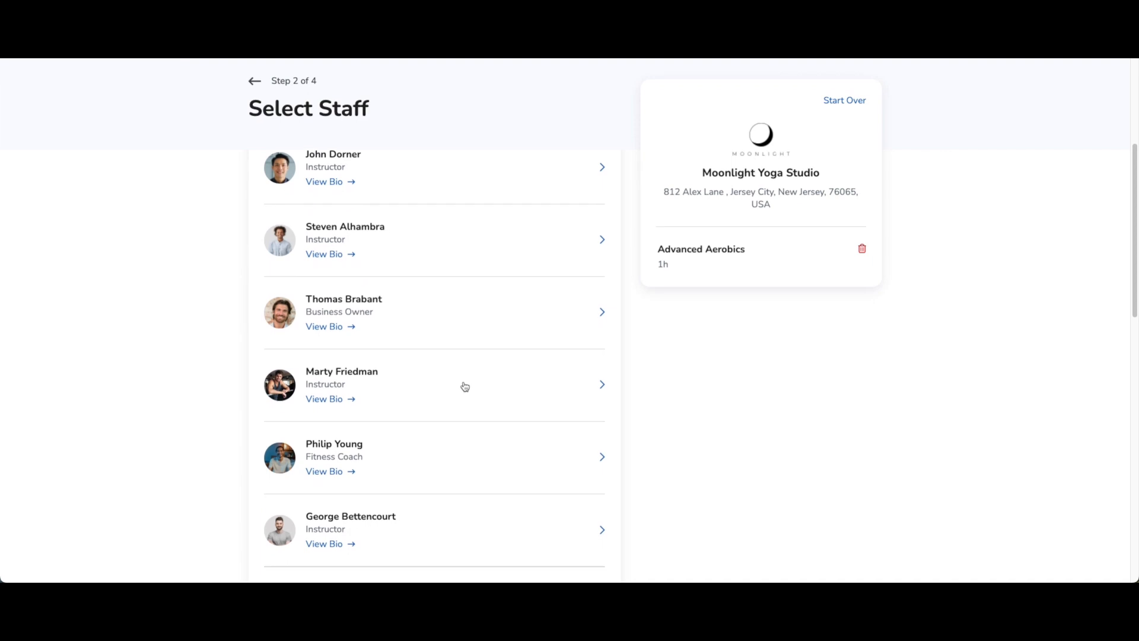
{"action": "left_click", "coordinate": [374, 414]}
{"action": "scroll", "coordinate": [631, 343], "scroll_direction": "down", "scroll_amount": 5}
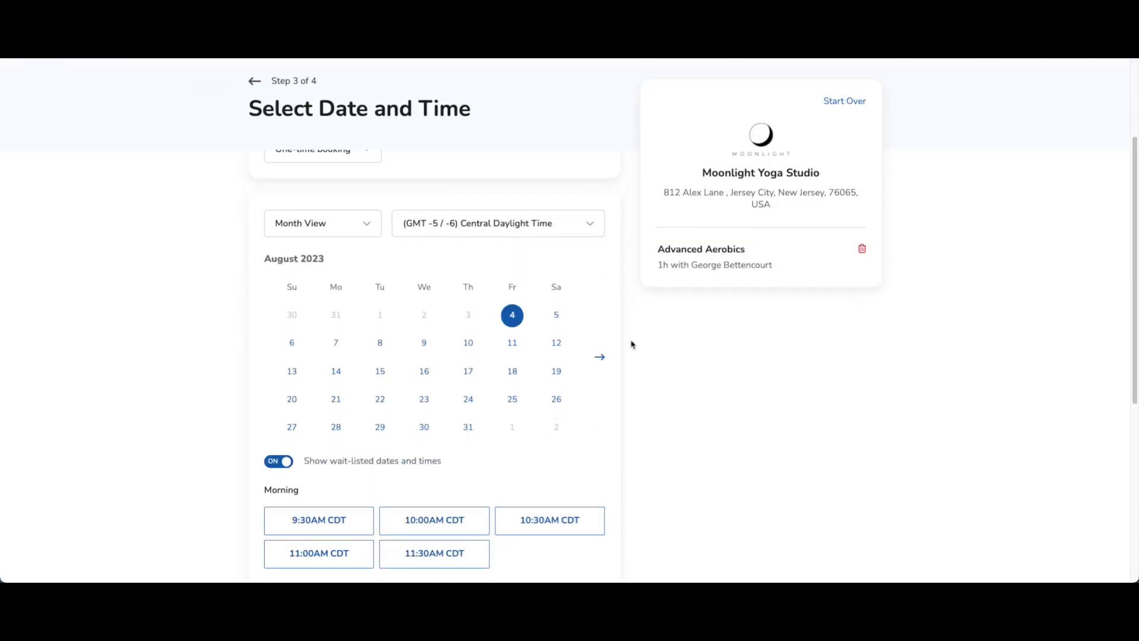
{"action": "left_click", "coordinate": [421, 433]}
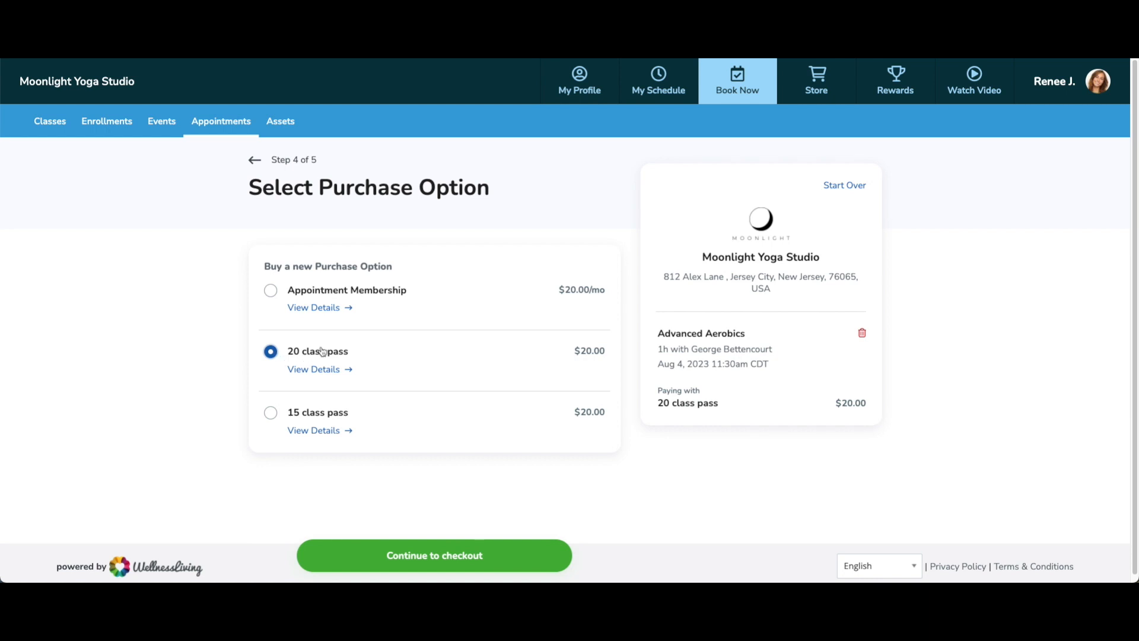
Step: Switch the purchase option to Appointment Membership and back to the 20 class pass
{"action": "left_click", "coordinate": [270, 290]}
{"action": "left_click", "coordinate": [271, 352]}
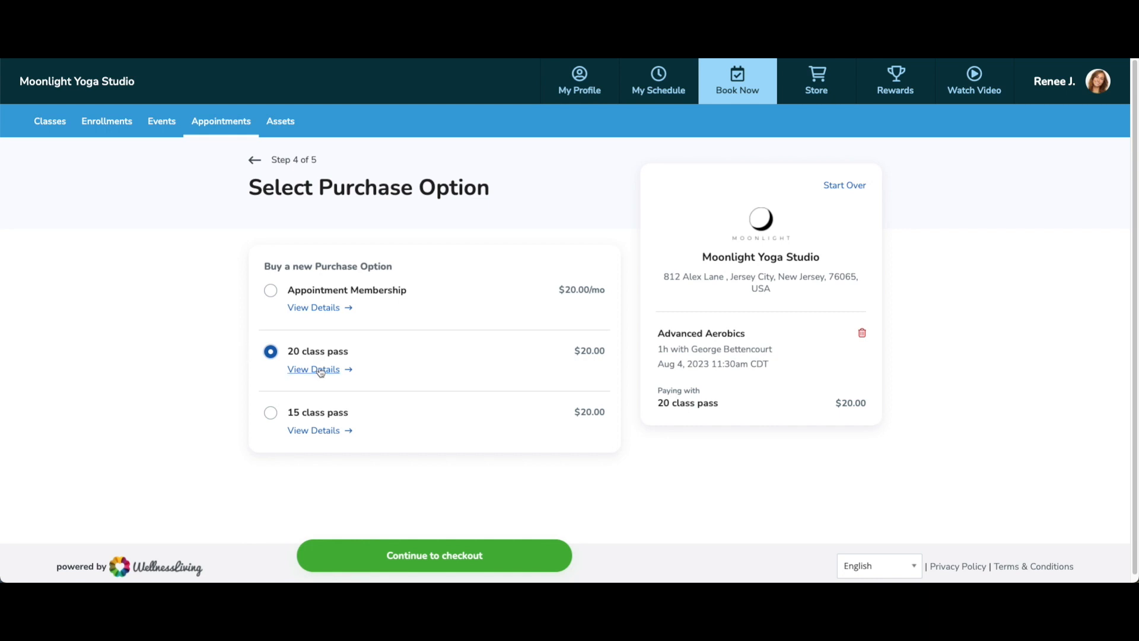